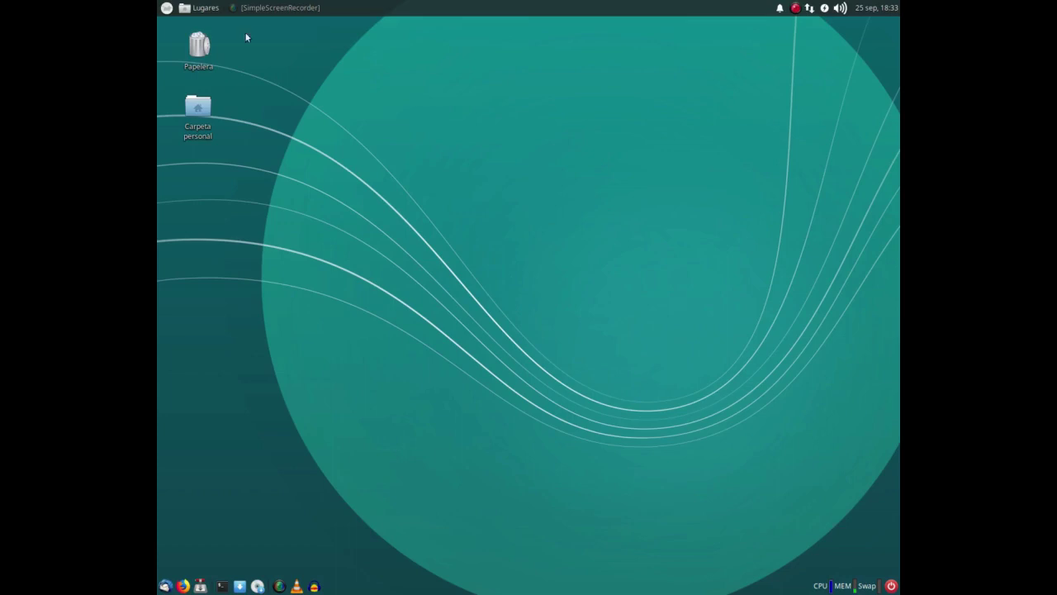
{"action": "left_click", "coordinate": [166, 8]}
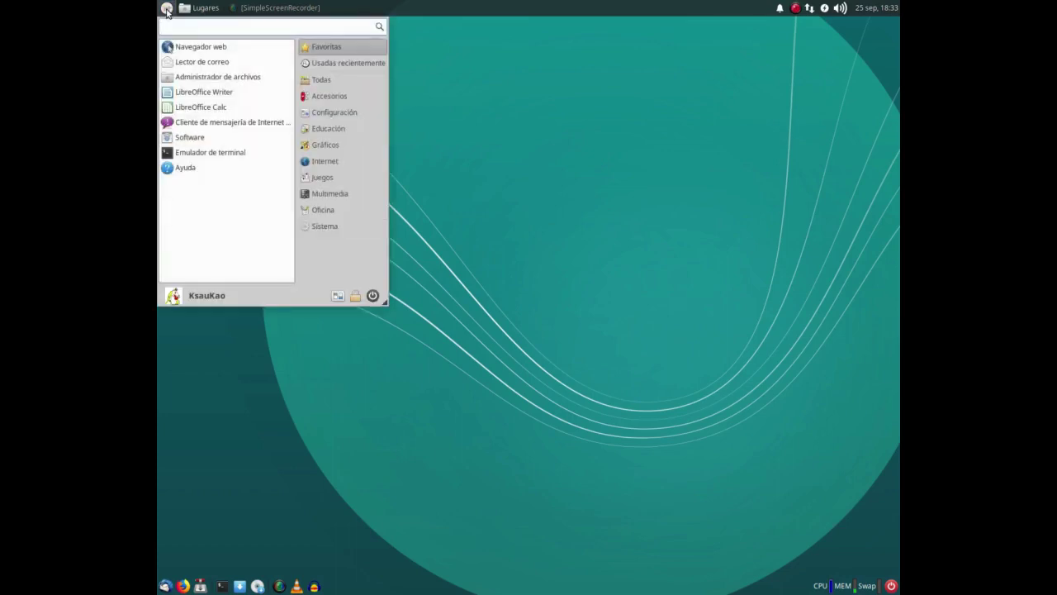
{"action": "left_click", "coordinate": [343, 190]}
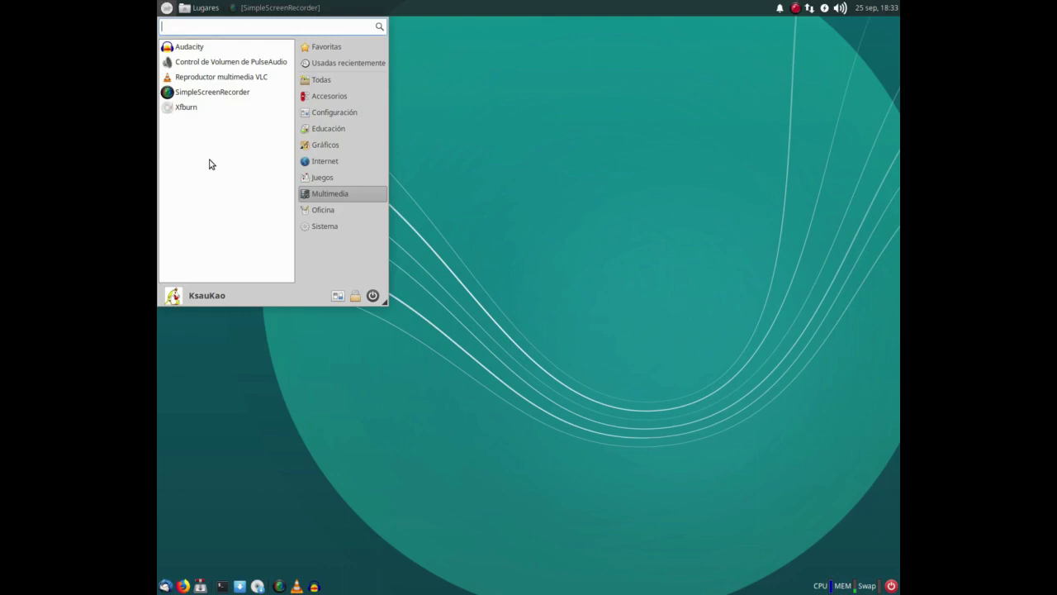
{"action": "left_click", "coordinate": [430, 211]}
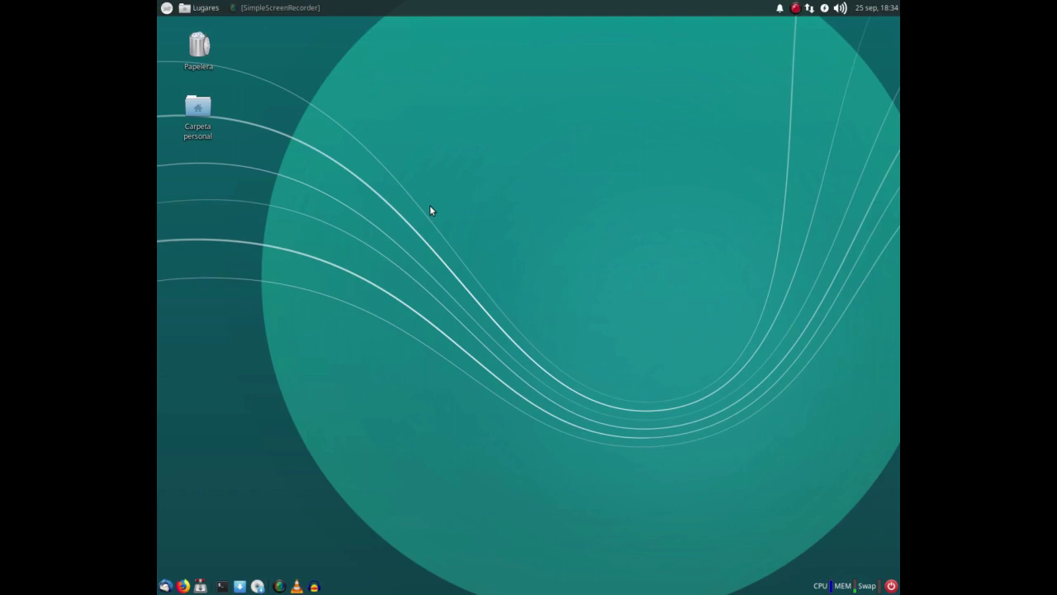
Open a terminal from the desktop and run the command sudo apt install usb-creator-gtk.
{"action": "right_click", "coordinate": [429, 210]}
{"action": "left_click", "coordinate": [487, 313]}
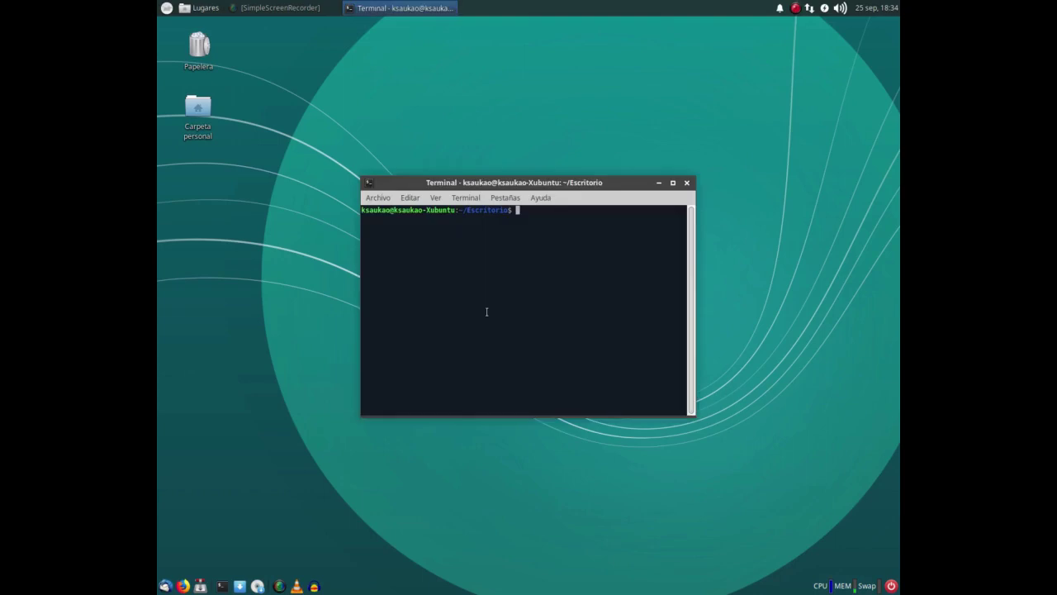
{"action": "type", "text": "sudo apt"}
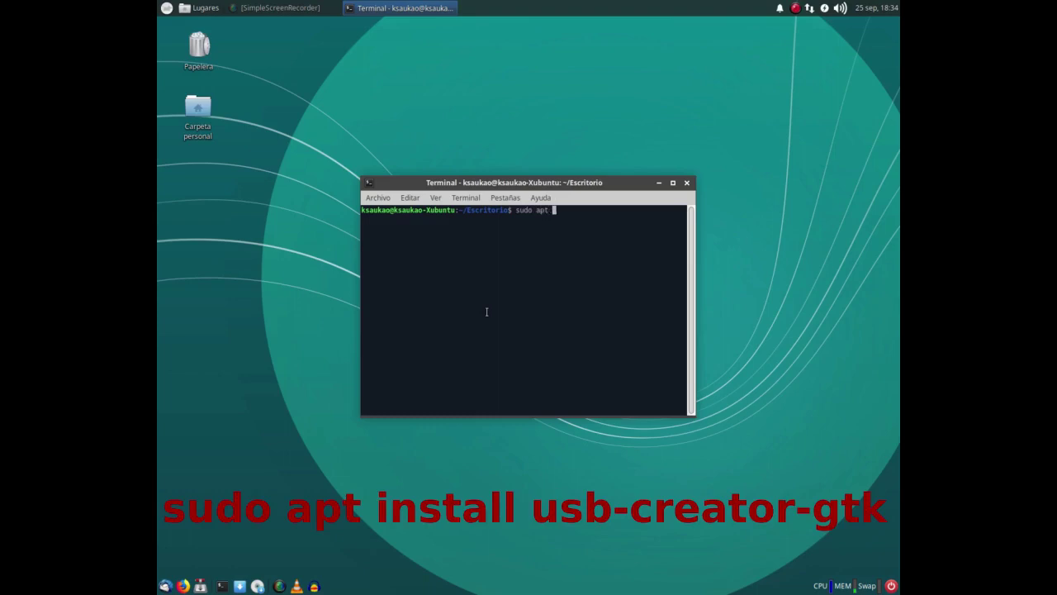
{"action": "type", "text": " install usb-creato"}
{"action": "type", "text": "-gtk"}
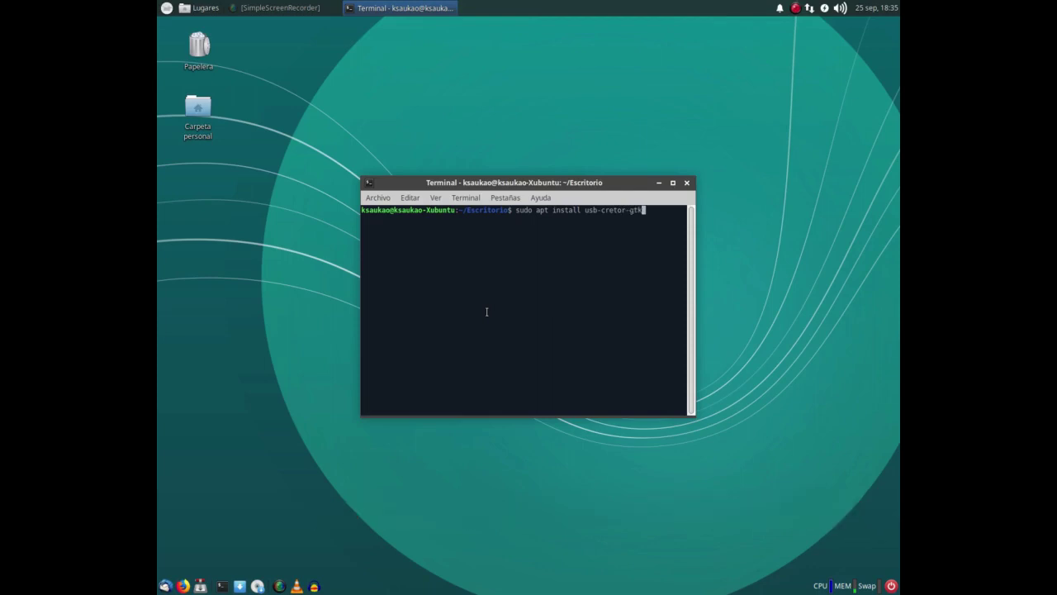
{"action": "key", "text": "Left"}
{"action": "key", "text": "Left"}
{"action": "key", "text": "Left"}
{"action": "key", "text": "Left"}
{"action": "key", "text": "Left"}
{"action": "key", "text": "Left"}
{"action": "key", "text": "Left"}
{"action": "type", "text": "a"}
{"action": "key", "text": "Return"}
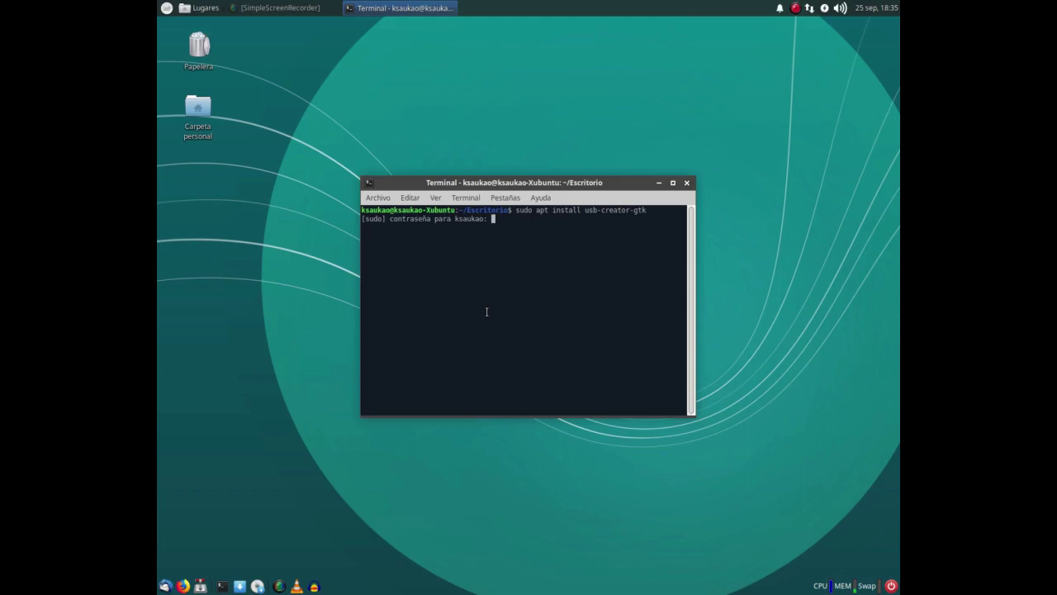
Enter the sudo account password and accept the package installation with s.
{"action": "key", "text": "Return"}
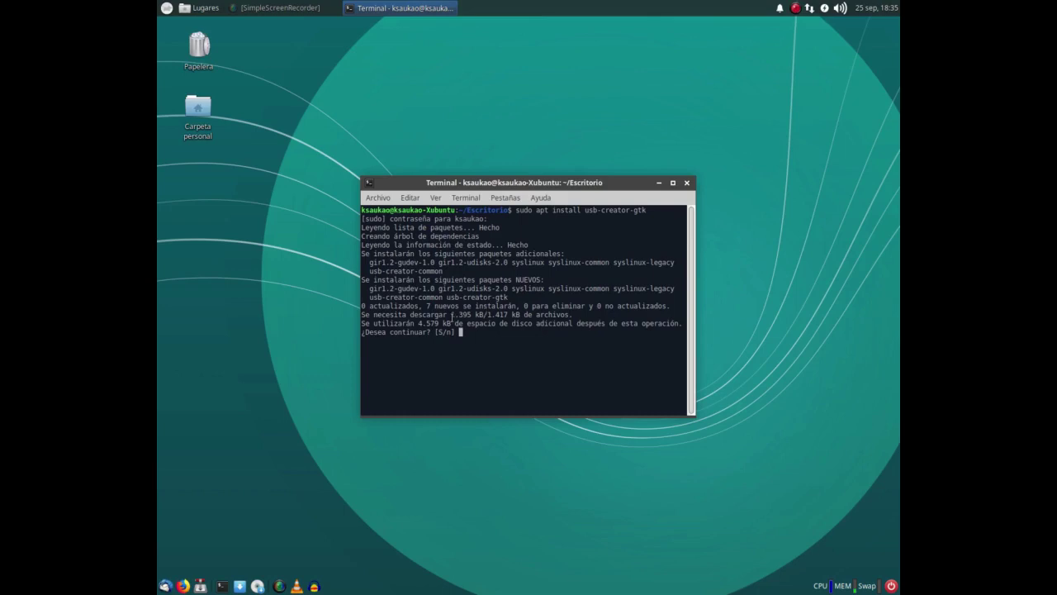
{"action": "double_click", "coordinate": [451, 314]}
{"action": "left_click", "coordinate": [460, 331]}
{"action": "type", "text": "s"}
{"action": "key", "text": "Return"}
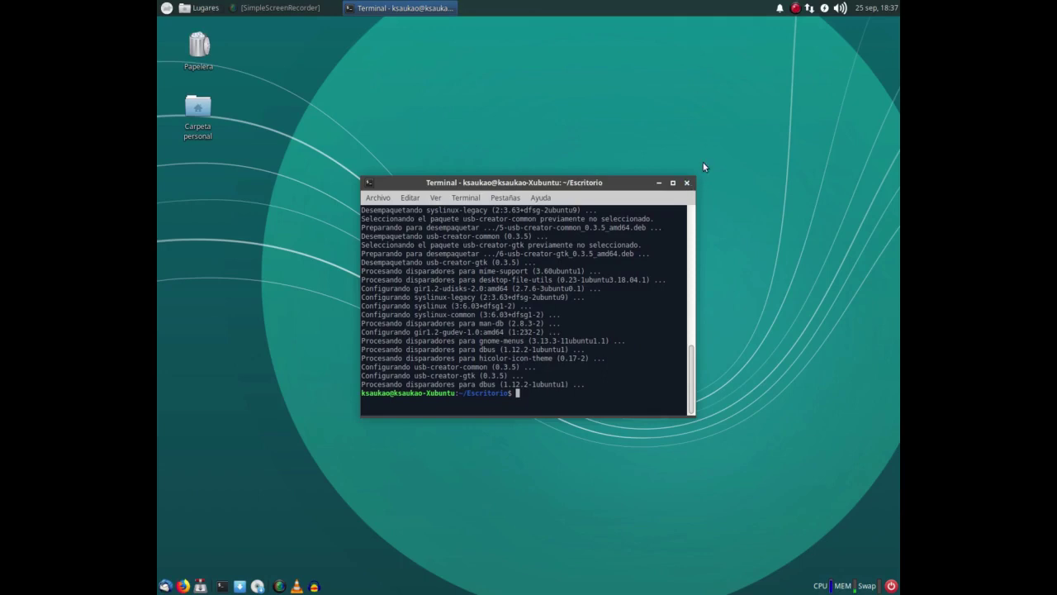
Exit the terminal session and launch Creador de discos de arranque by searching the applications for "usb".
{"action": "type", "text": "exit"}
{"action": "key", "text": "Return"}
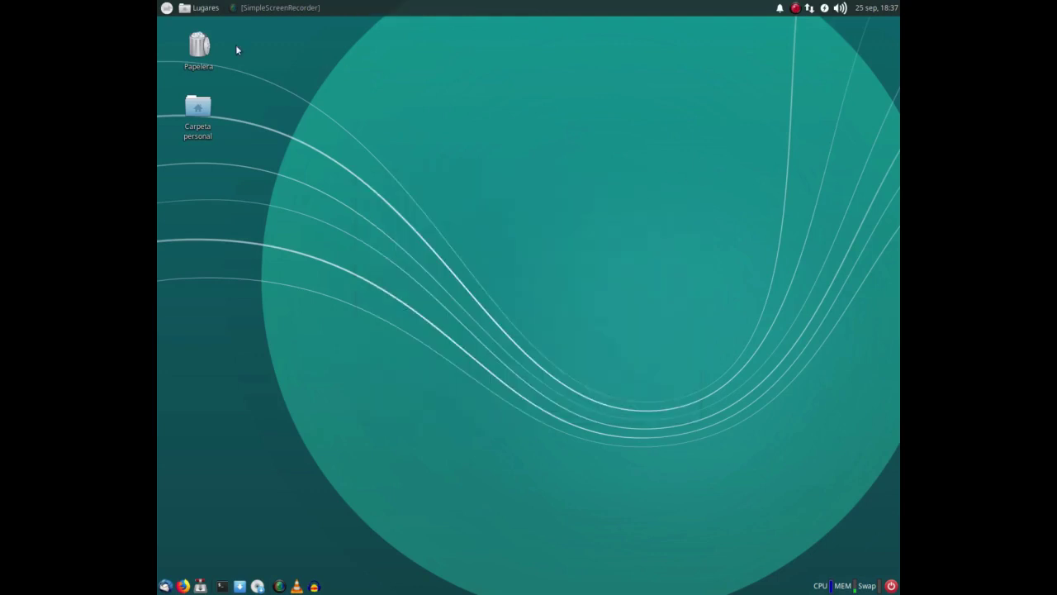
{"action": "left_click", "coordinate": [166, 8]}
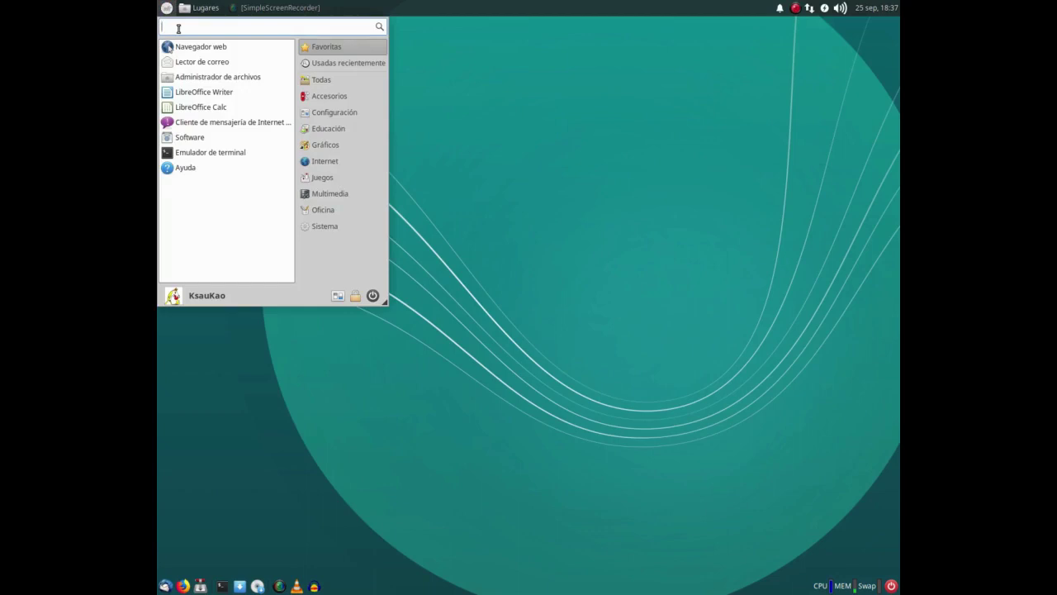
{"action": "type", "text": "usb"}
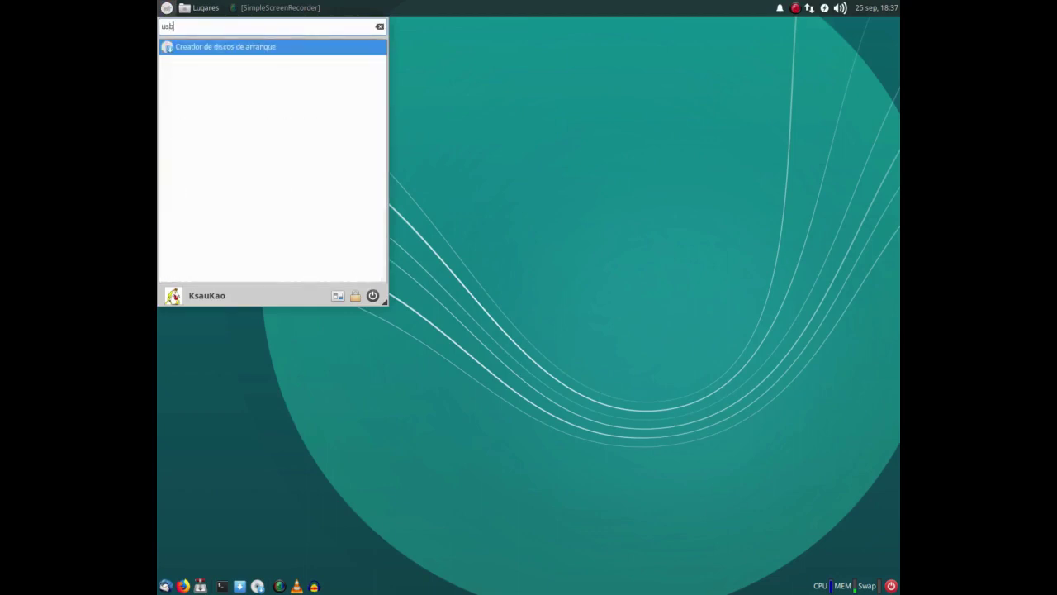
{"action": "left_click", "coordinate": [231, 47]}
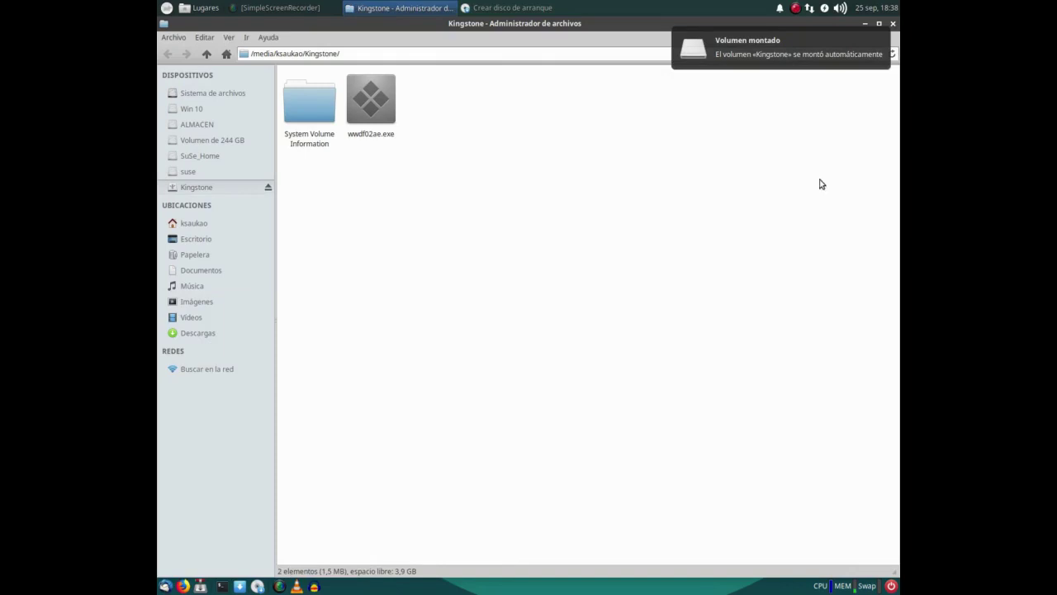
Close the Kingstone file window and write the Ubuntu-Budgie 18.04.1 image to the Kingston DataTraveler G3, confirming the data erasure.
{"action": "left_click", "coordinate": [892, 23]}
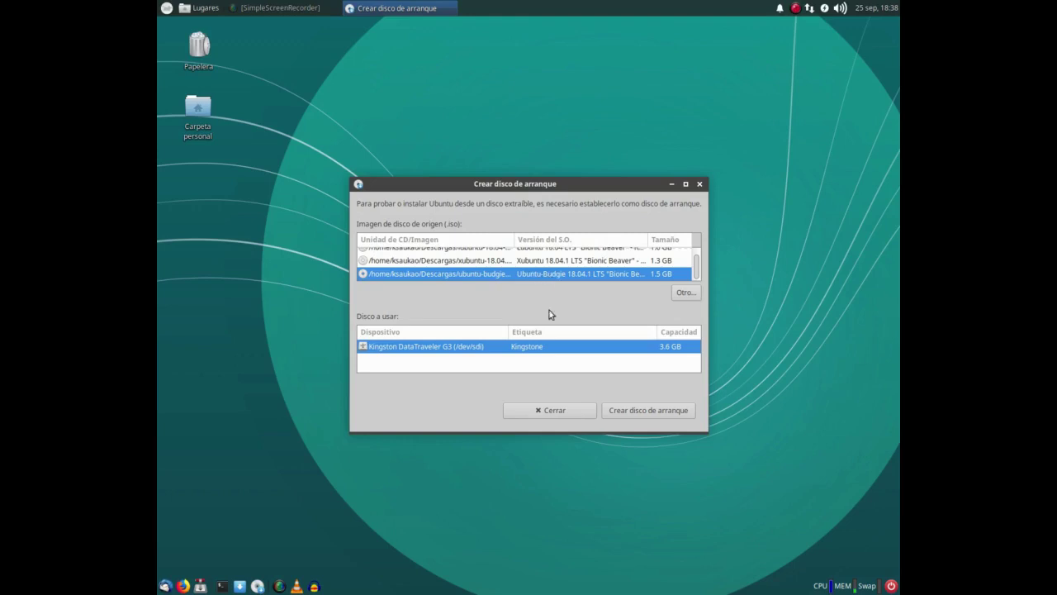
{"action": "left_click", "coordinate": [654, 416]}
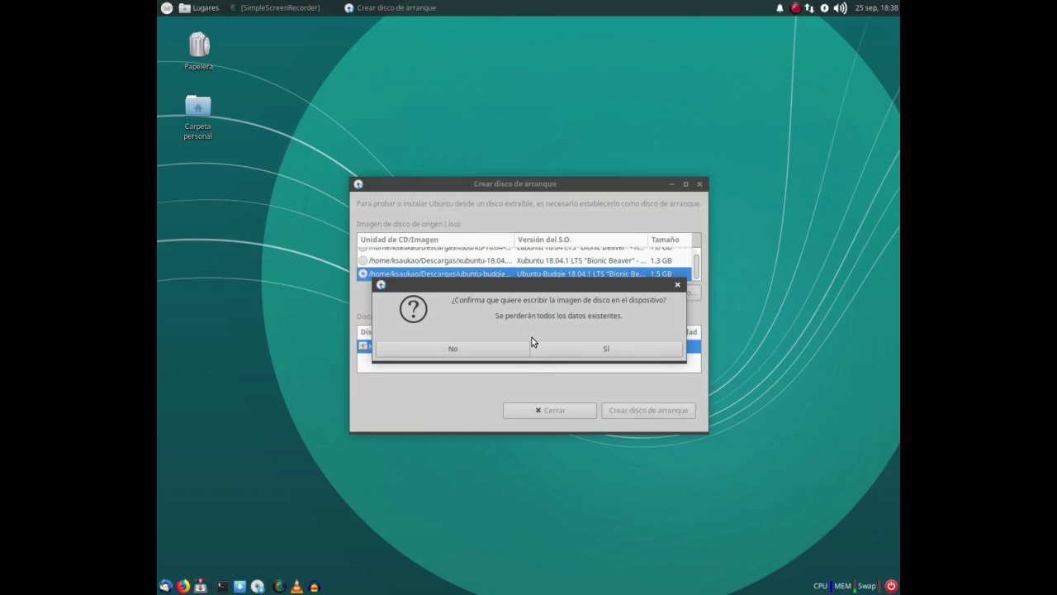
{"action": "left_click", "coordinate": [604, 351]}
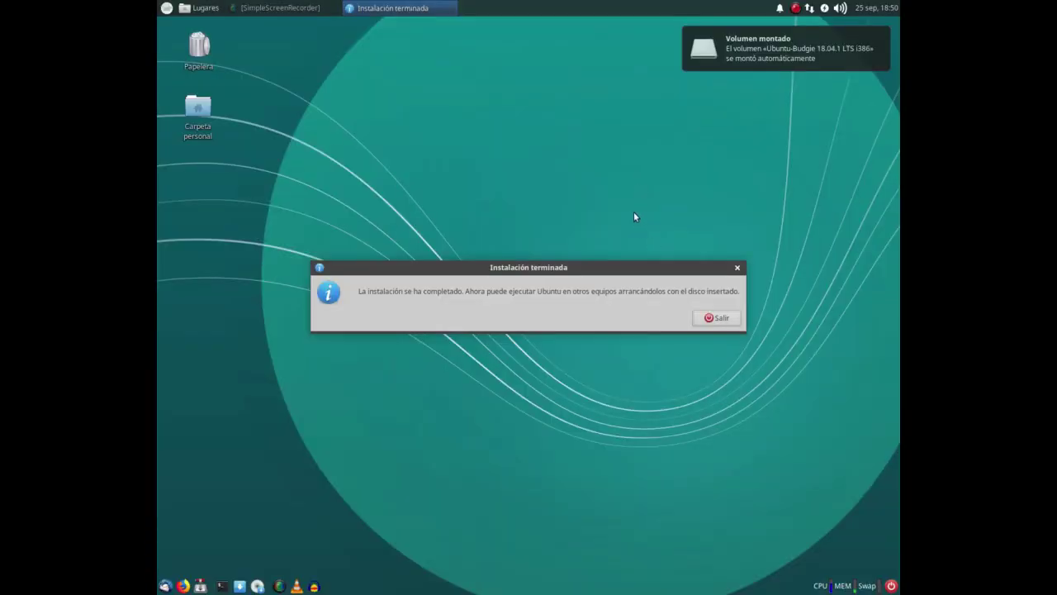
Move the Instalación terminada dialog higher on the desktop and exit the boot disk creator.
{"action": "left_click", "coordinate": [595, 262]}
{"action": "left_click_drag", "start_coordinate": [597, 265], "coordinate": [614, 215]}
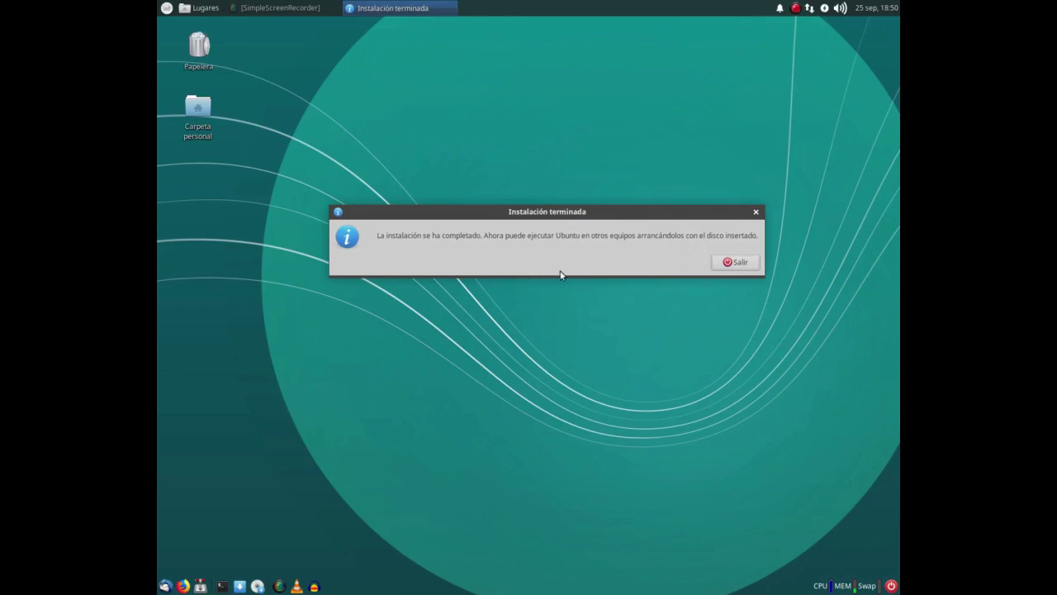
{"action": "left_click", "coordinate": [735, 262]}
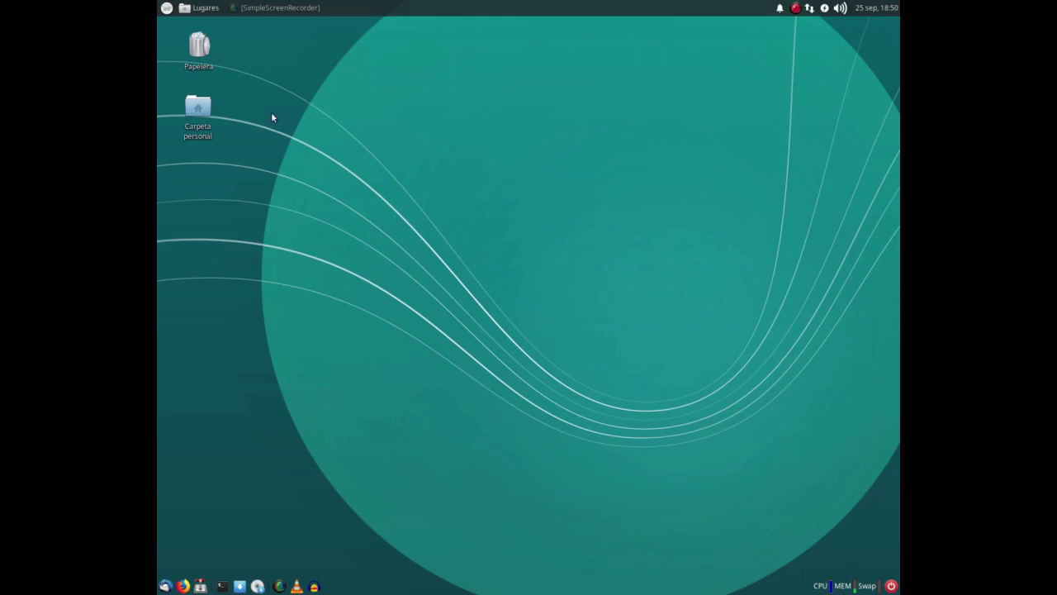
Examine the files on the Ubuntu-Budgie 18.04.1 LTS i386 volume and close its file manager window.
{"action": "left_click", "coordinate": [189, 9]}
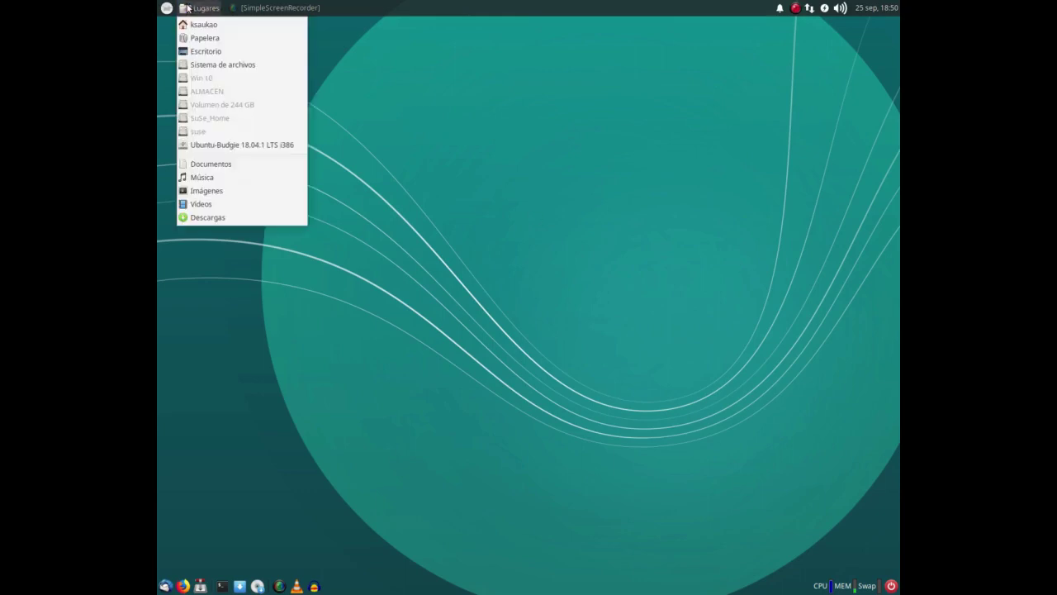
{"action": "left_click", "coordinate": [265, 146]}
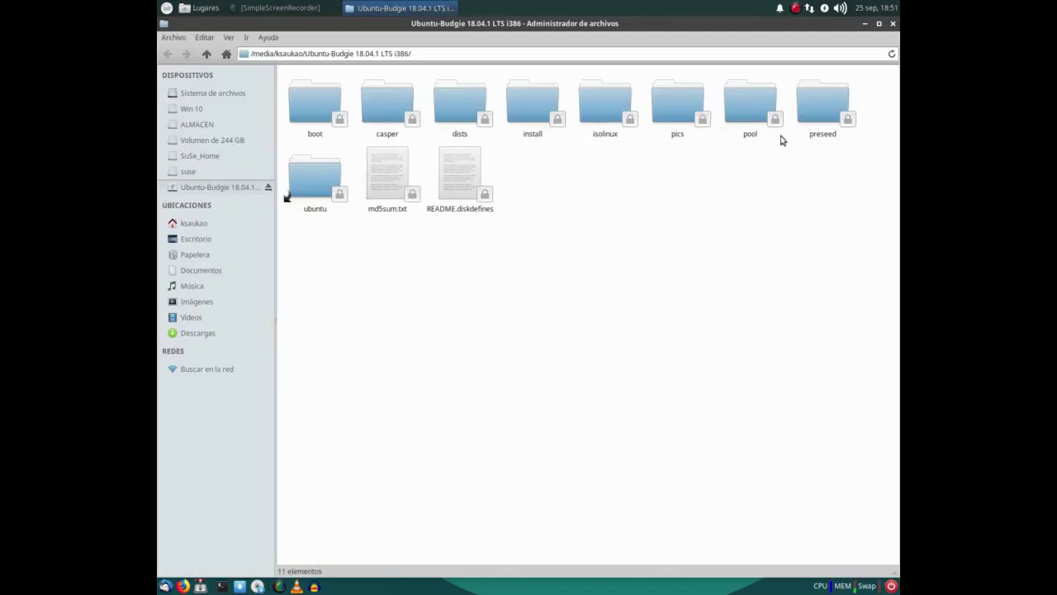
{"action": "left_click", "coordinate": [893, 24]}
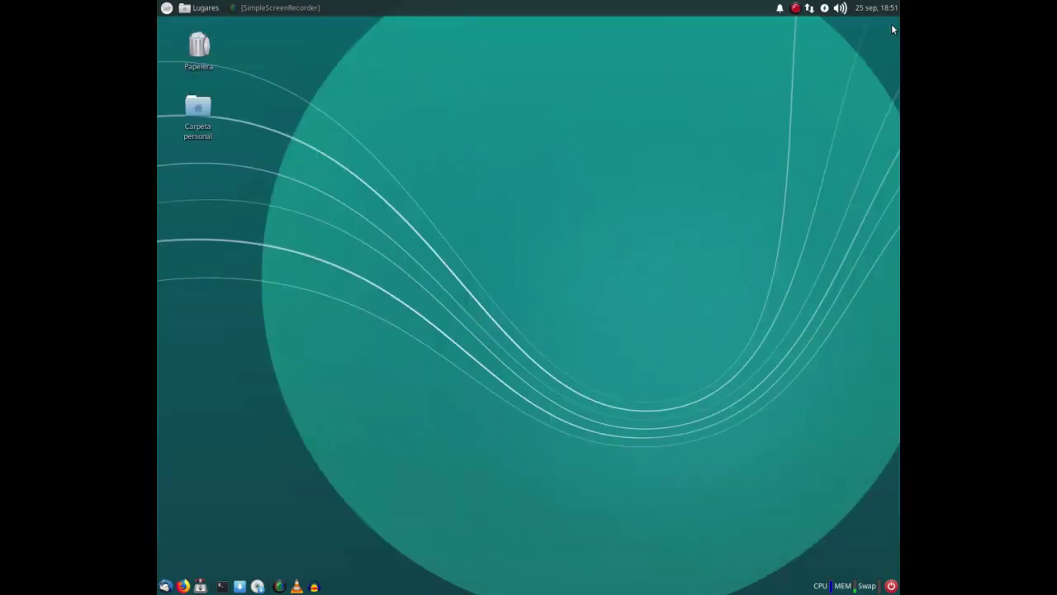